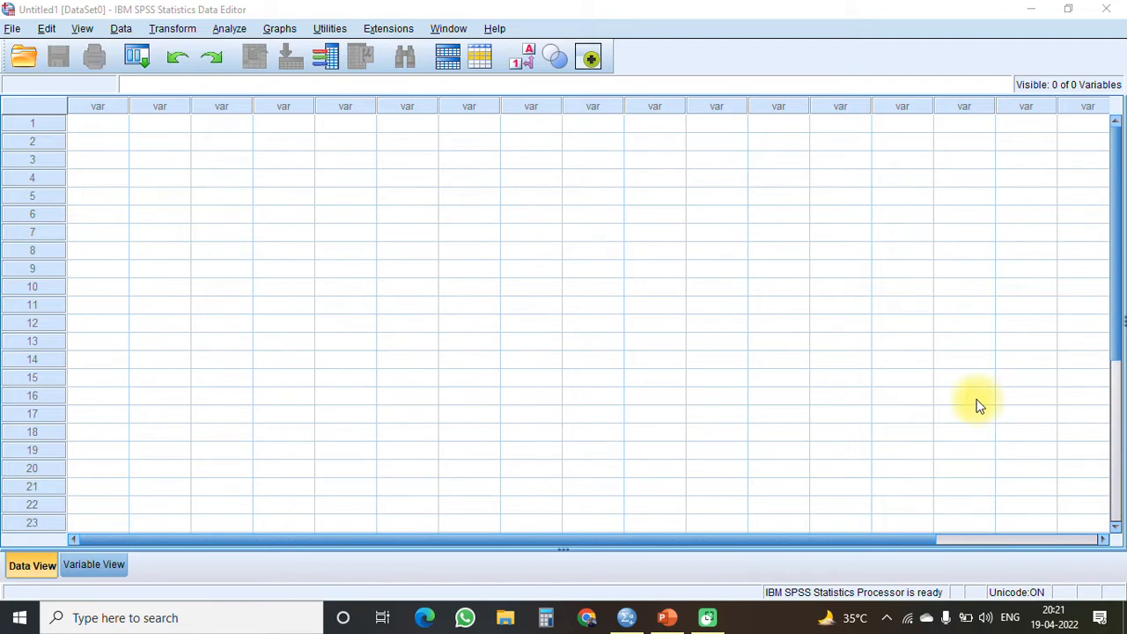
- Import Sheet1 of the Excel file Multiple response.xlsx as a dataset, reading variable names from the first row of data
click(94, 566)
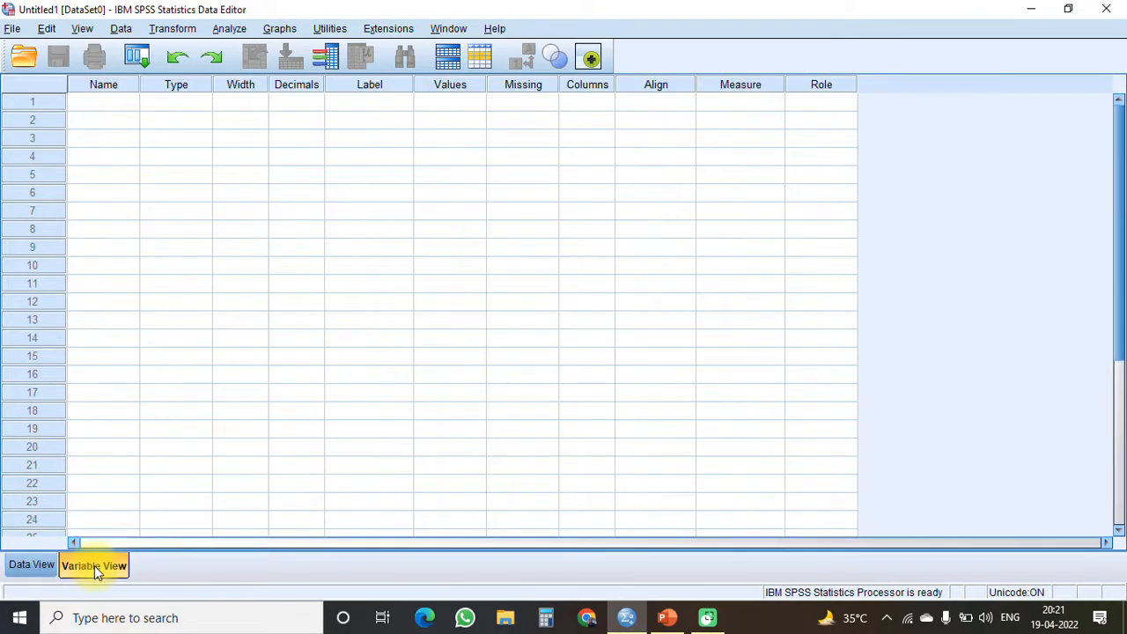
click(34, 565)
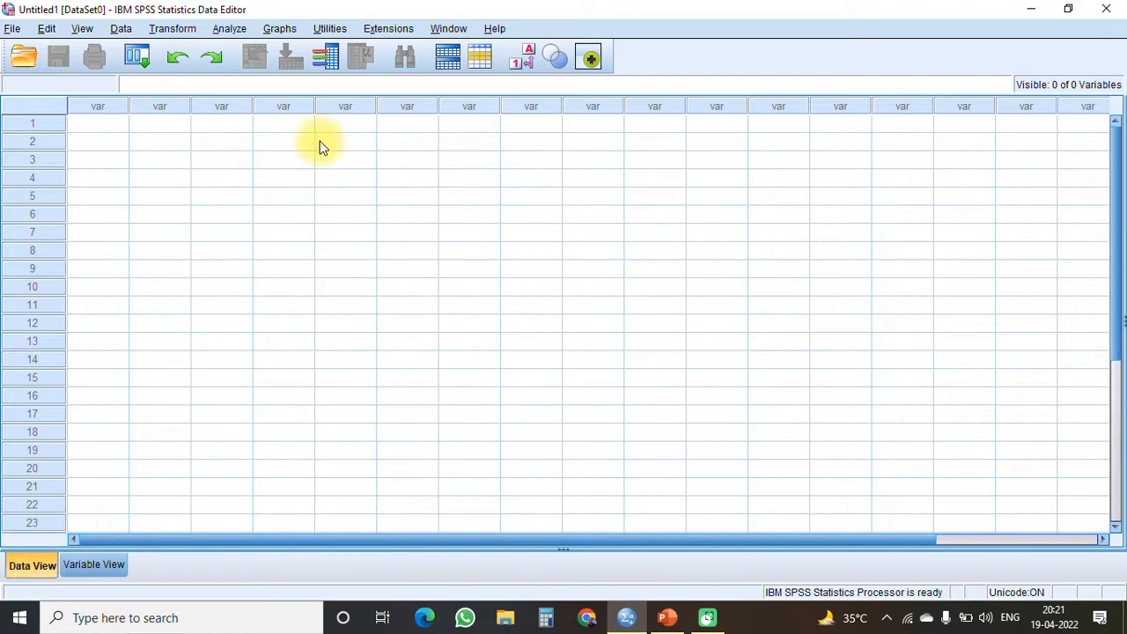
click(11, 29)
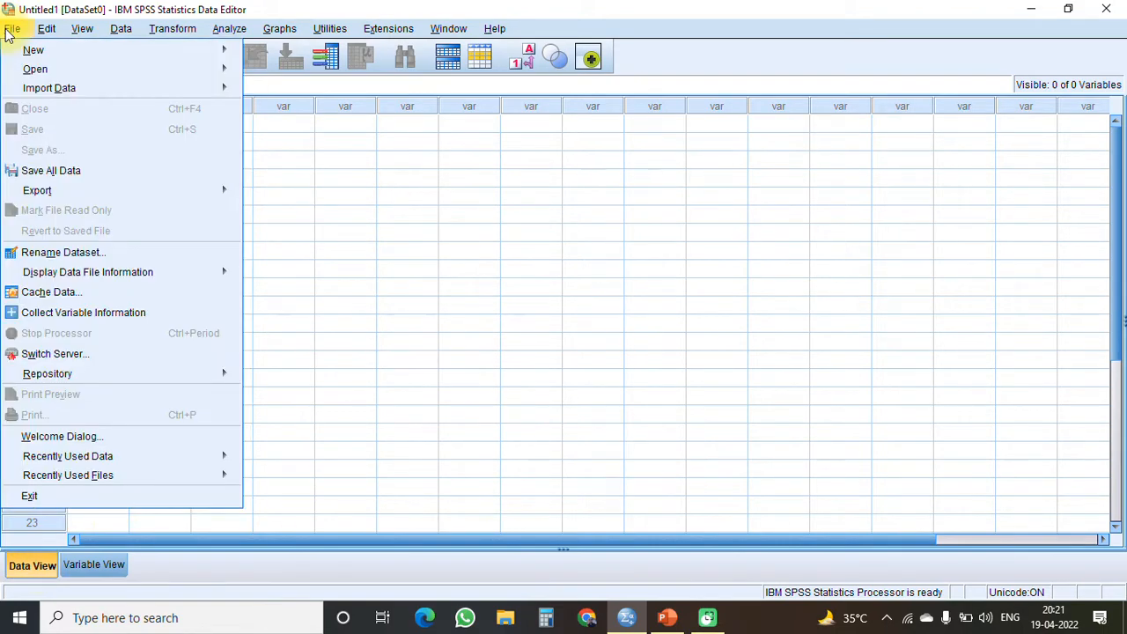
mouse_move(80, 88)
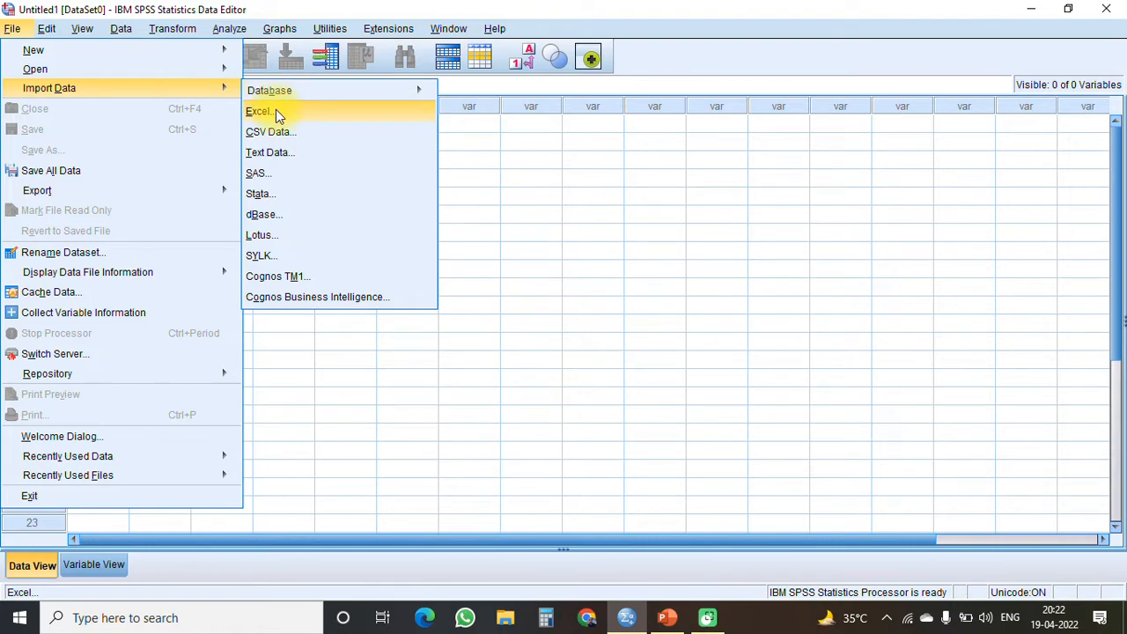
click(331, 116)
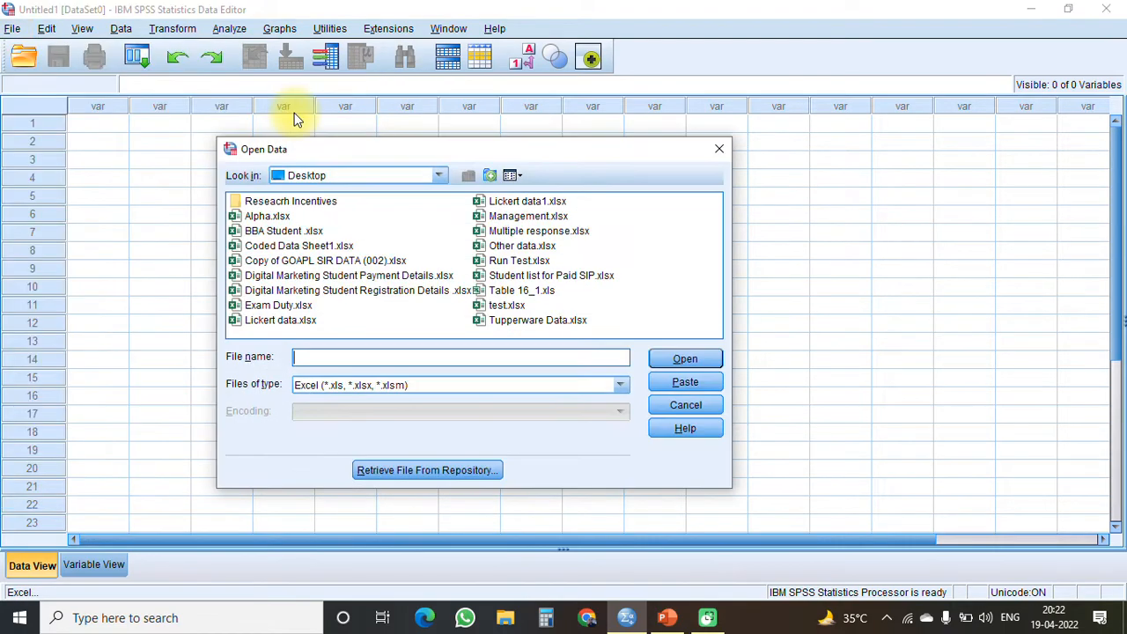
click(529, 231)
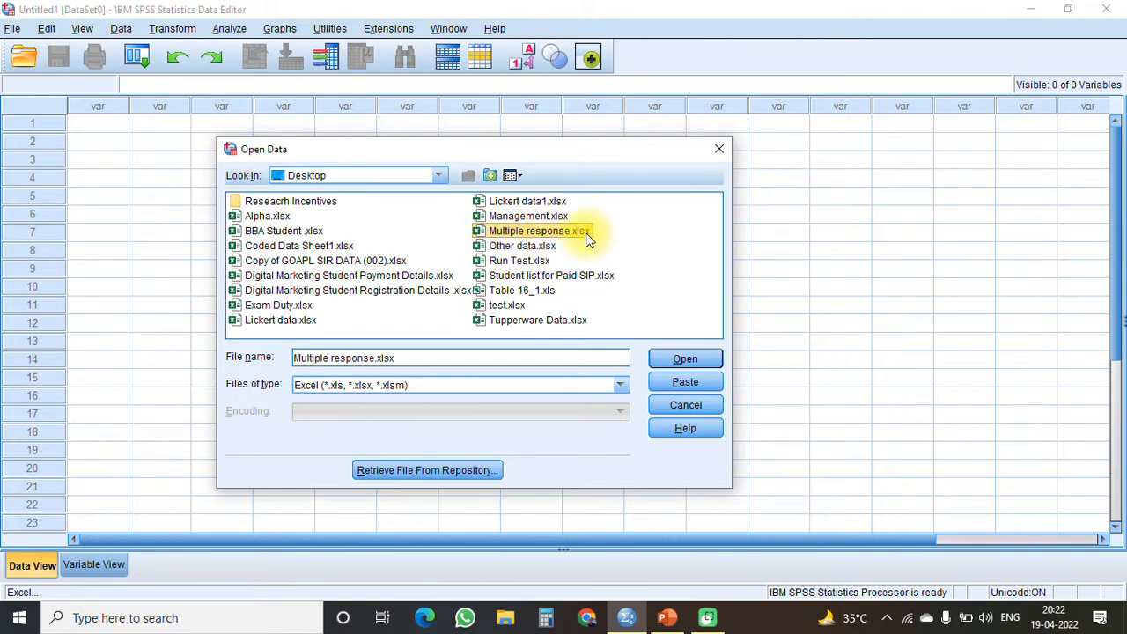
click(686, 361)
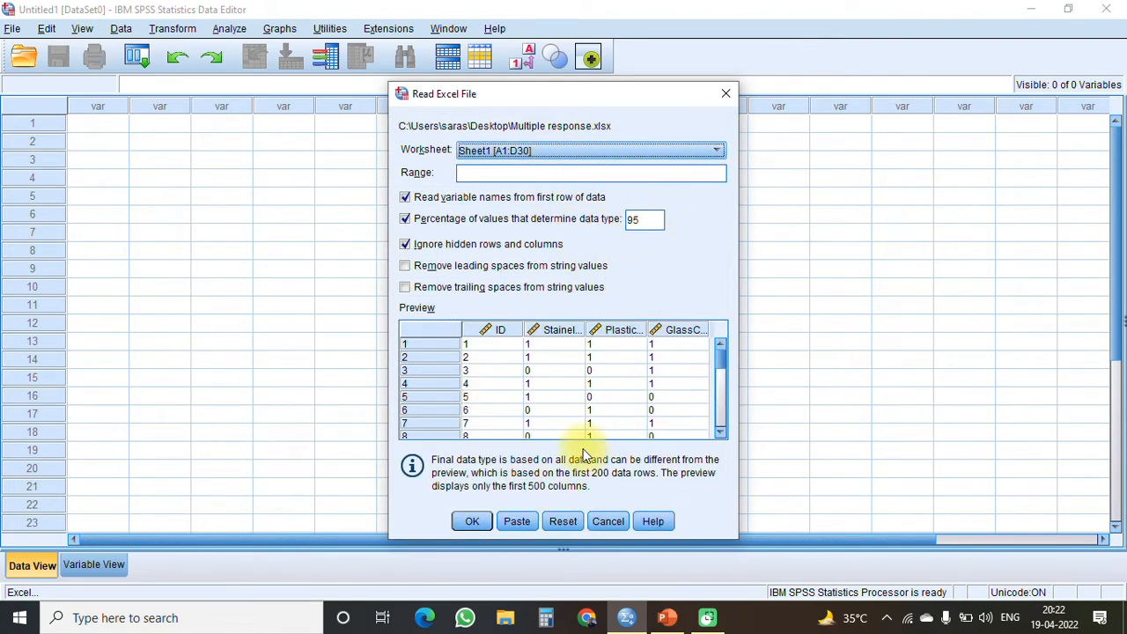
click(473, 521)
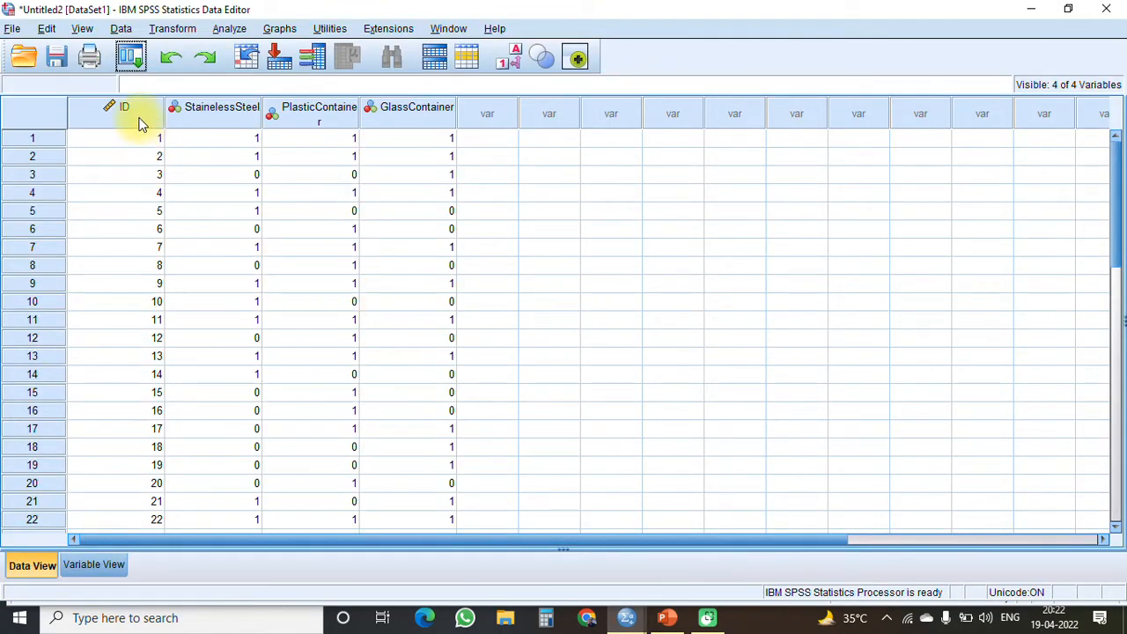
- Examine the StainelessSteel, PlasticContainer and GlassContainer columns and their coded responses in the imported data
click(245, 118)
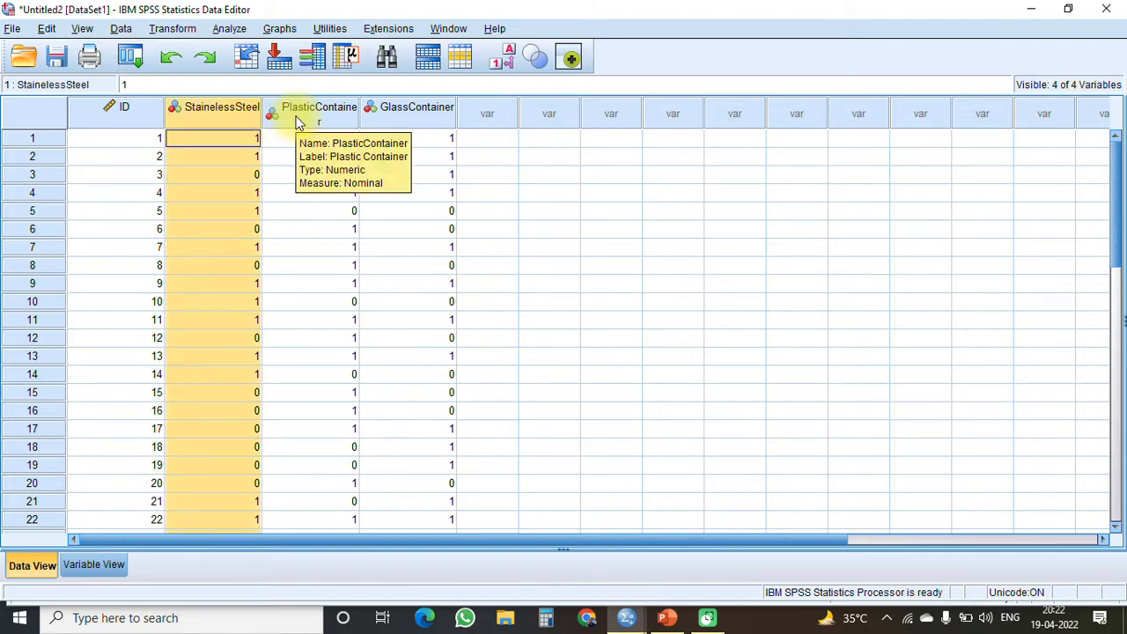
click(298, 121)
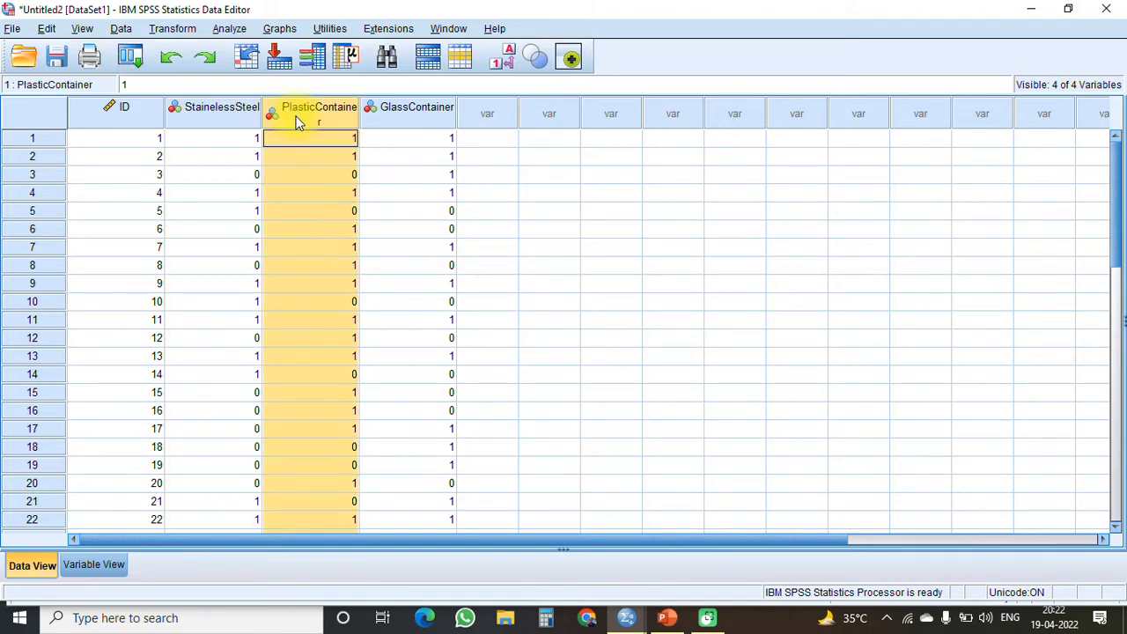
click(403, 115)
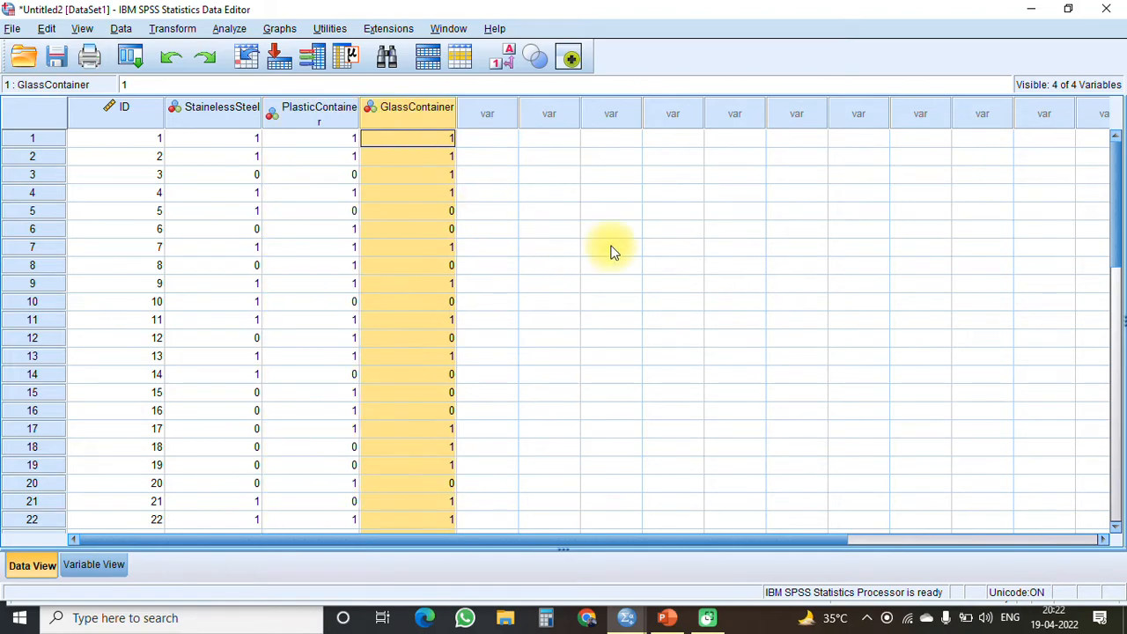
click(235, 114)
click(291, 192)
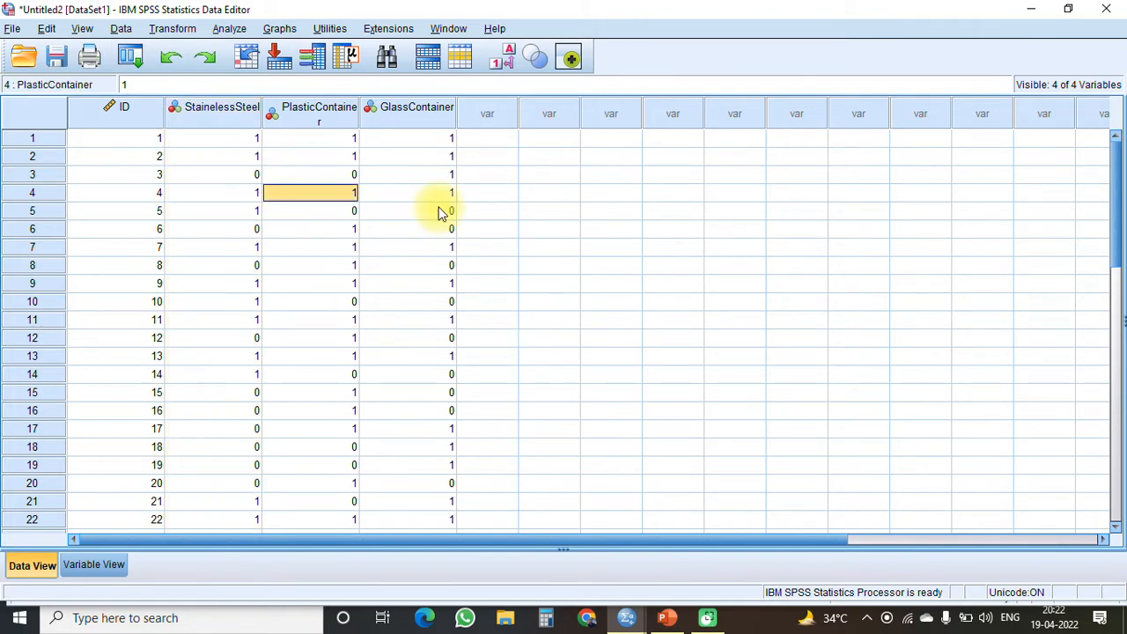
key(Tab)
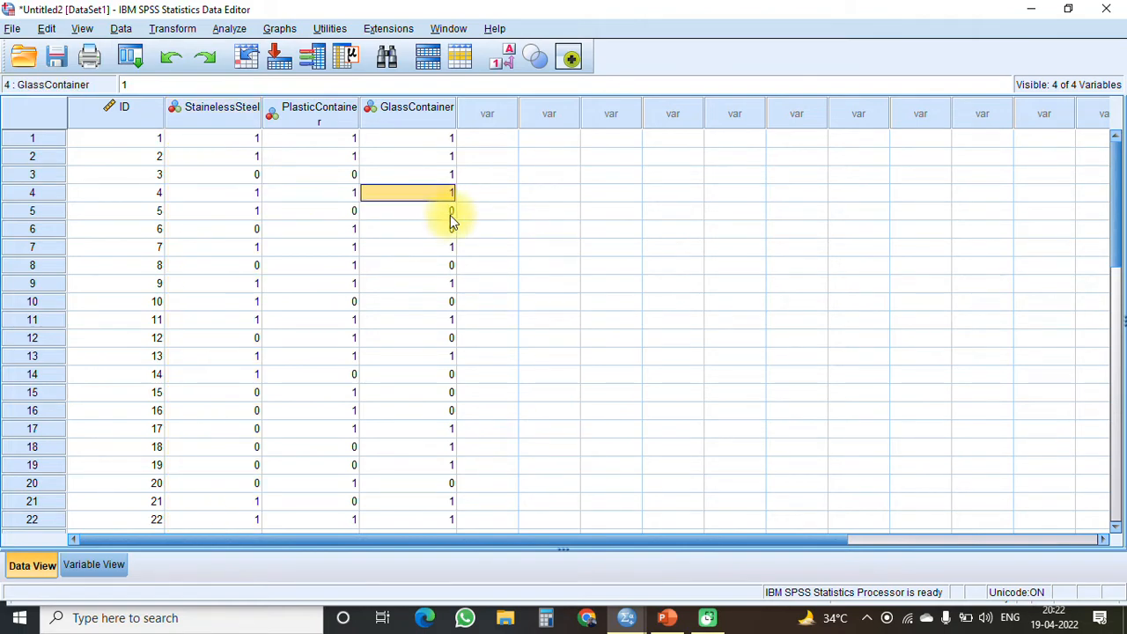
click(247, 141)
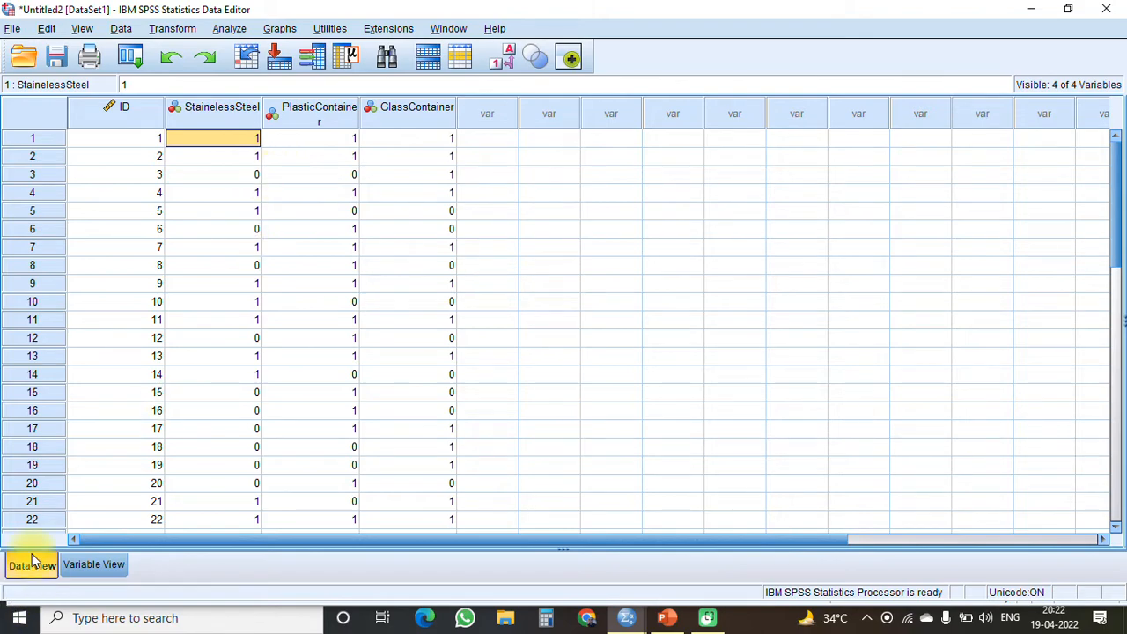
click(104, 564)
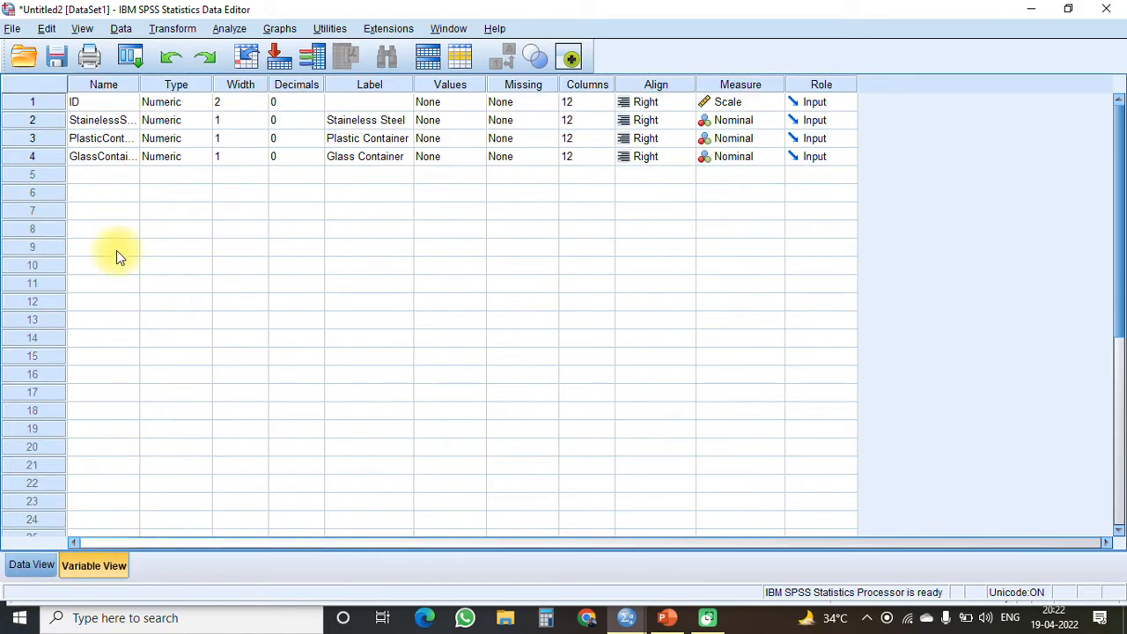
click(80, 101)
click(466, 121)
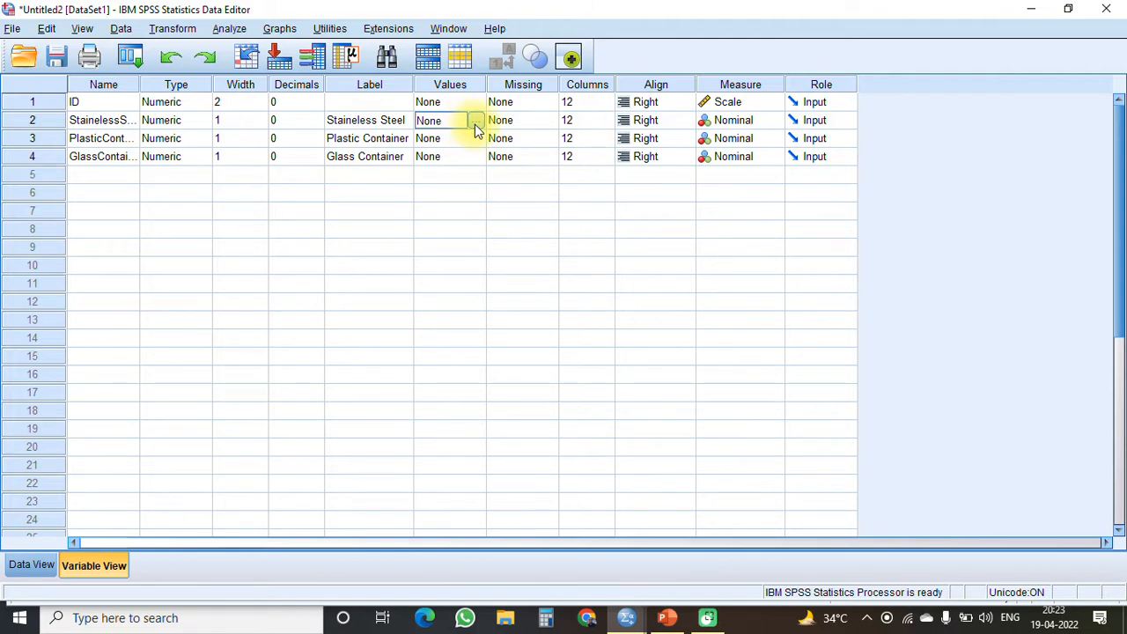
click(475, 121)
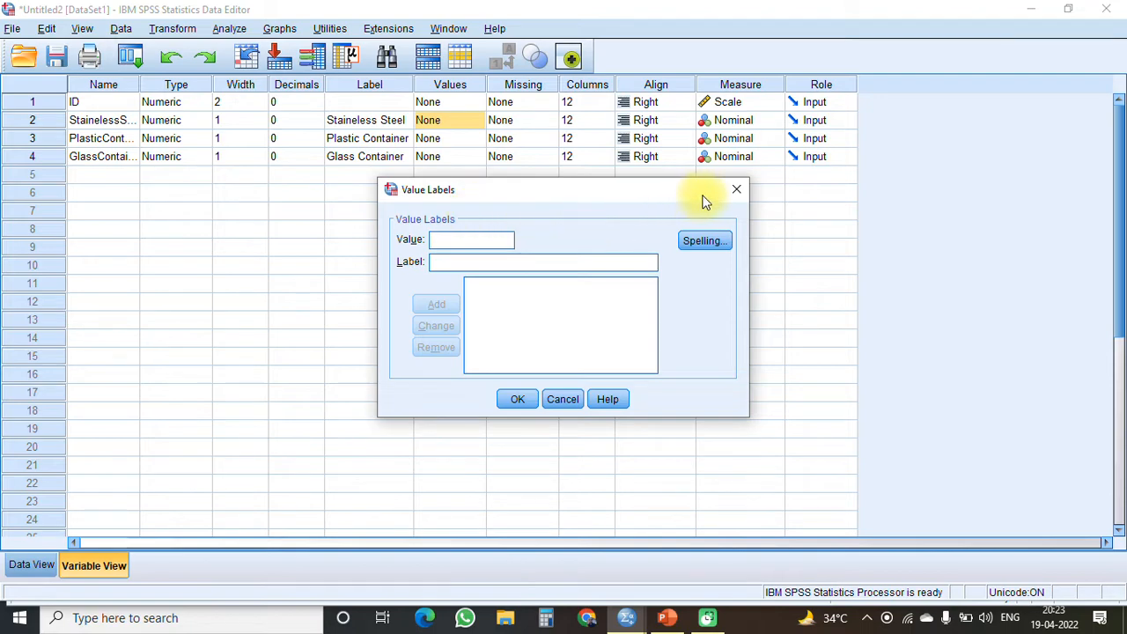
click(737, 189)
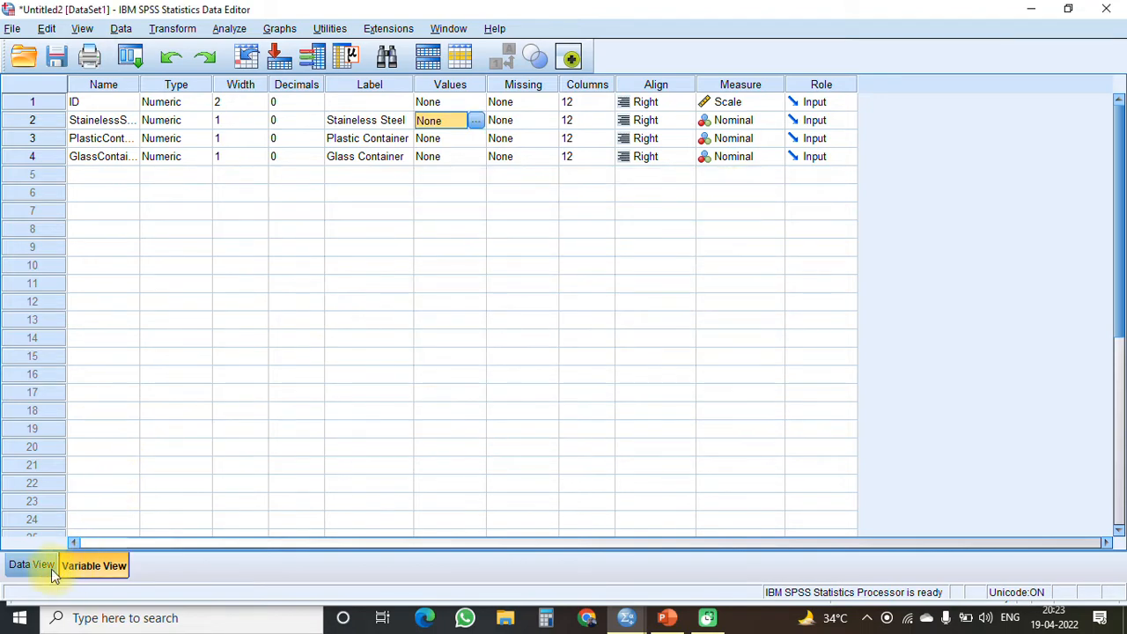
- Check which response codes are used in the StainelessSteel, PlasticContainer and GlassContainer columns of the data
click(28, 565)
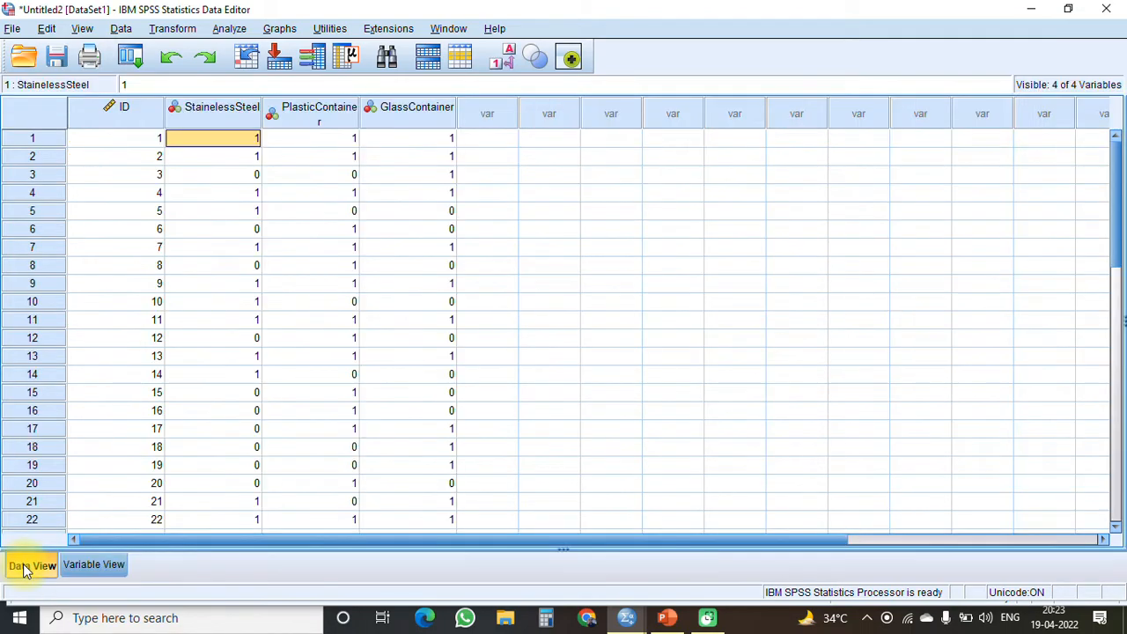
click(244, 175)
click(247, 156)
click(256, 175)
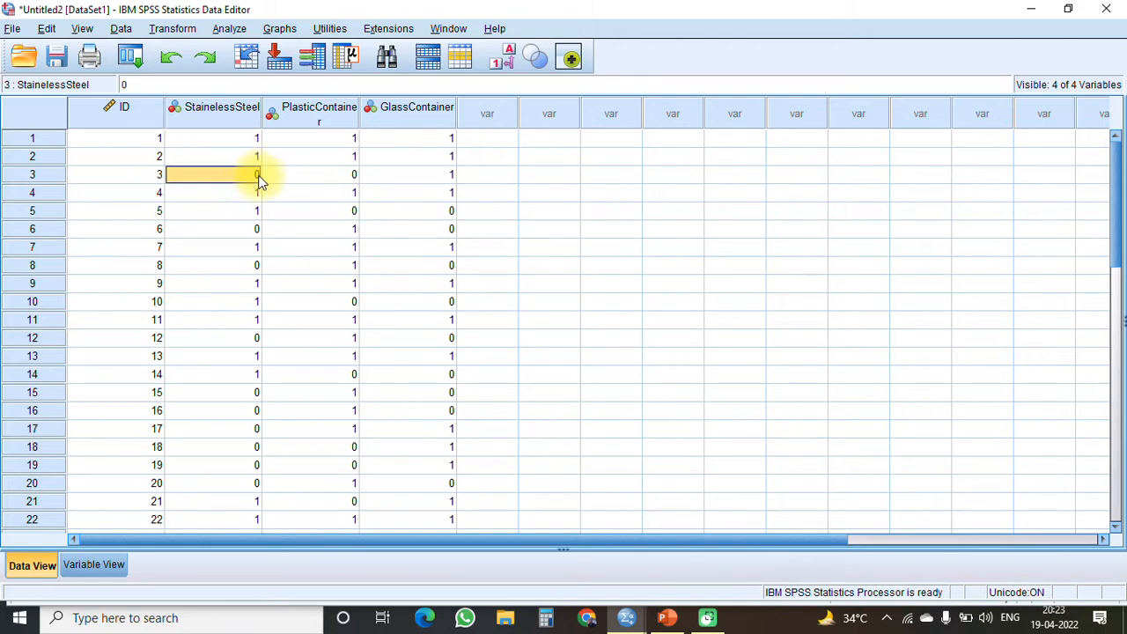
click(322, 159)
click(326, 176)
click(429, 159)
click(431, 211)
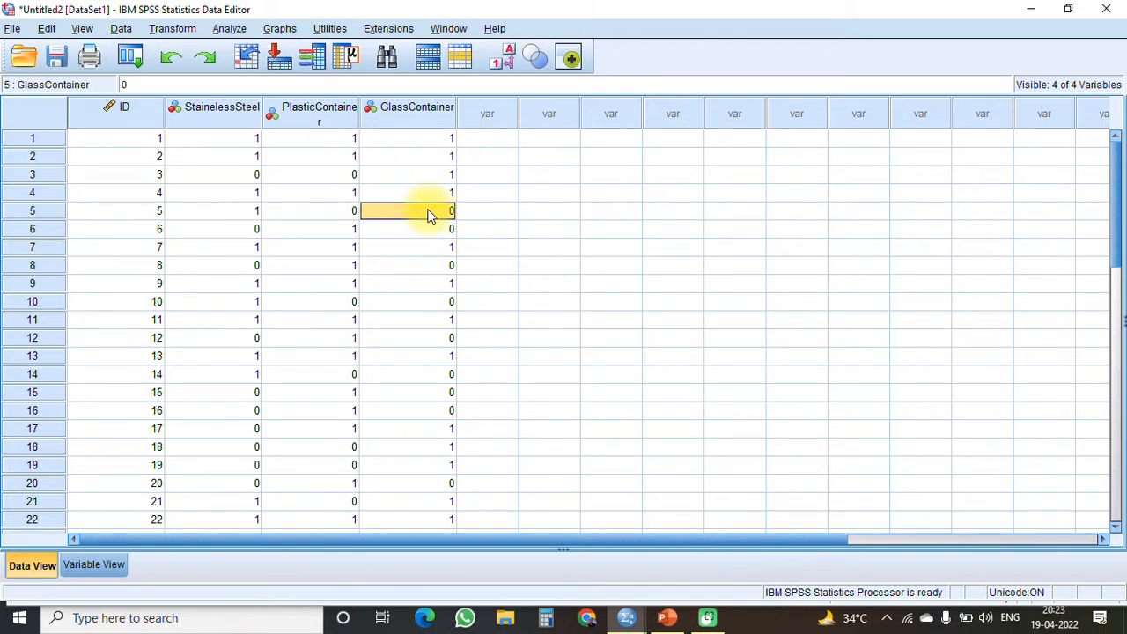
- Define the value labels 1 = "Yes" and 0 = "No" for the Staineless Steel variable
click(94, 566)
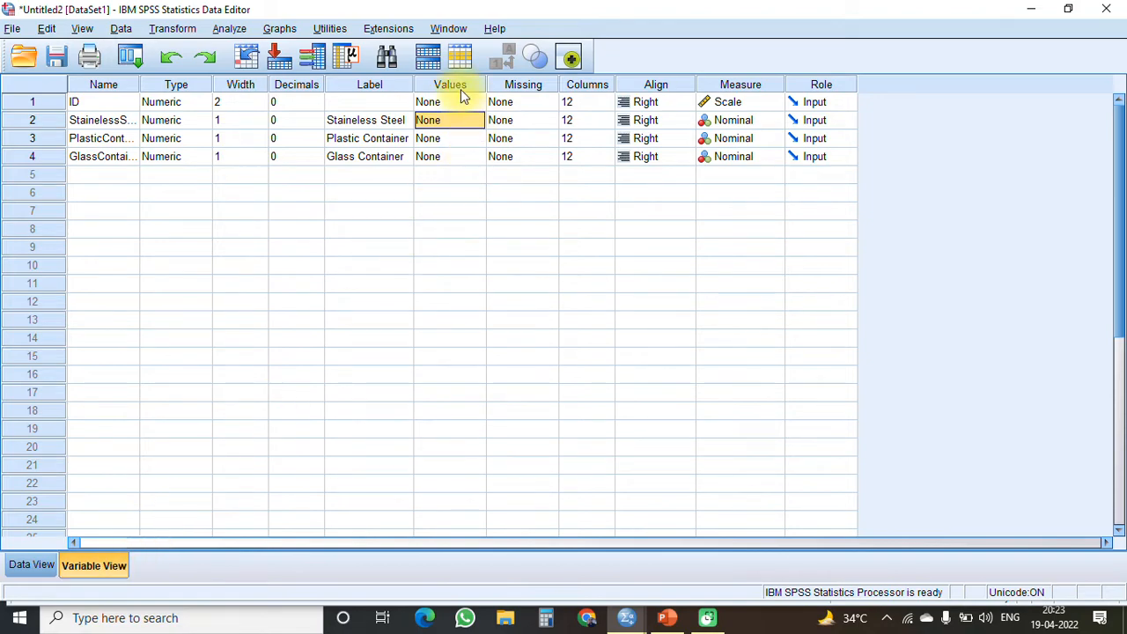
click(470, 129)
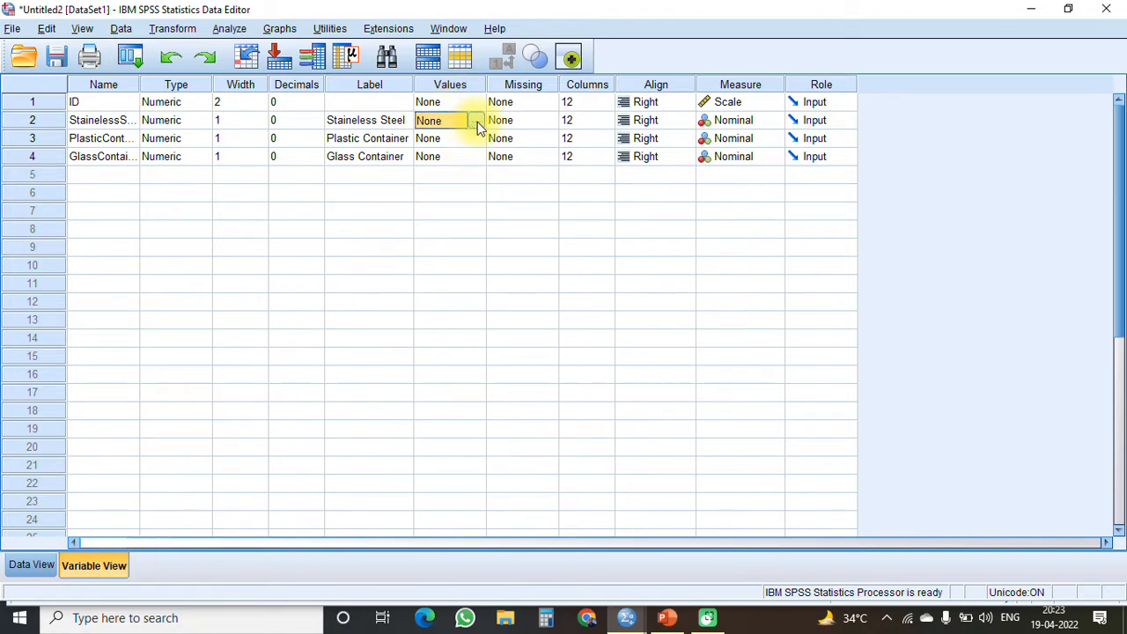
click(477, 121)
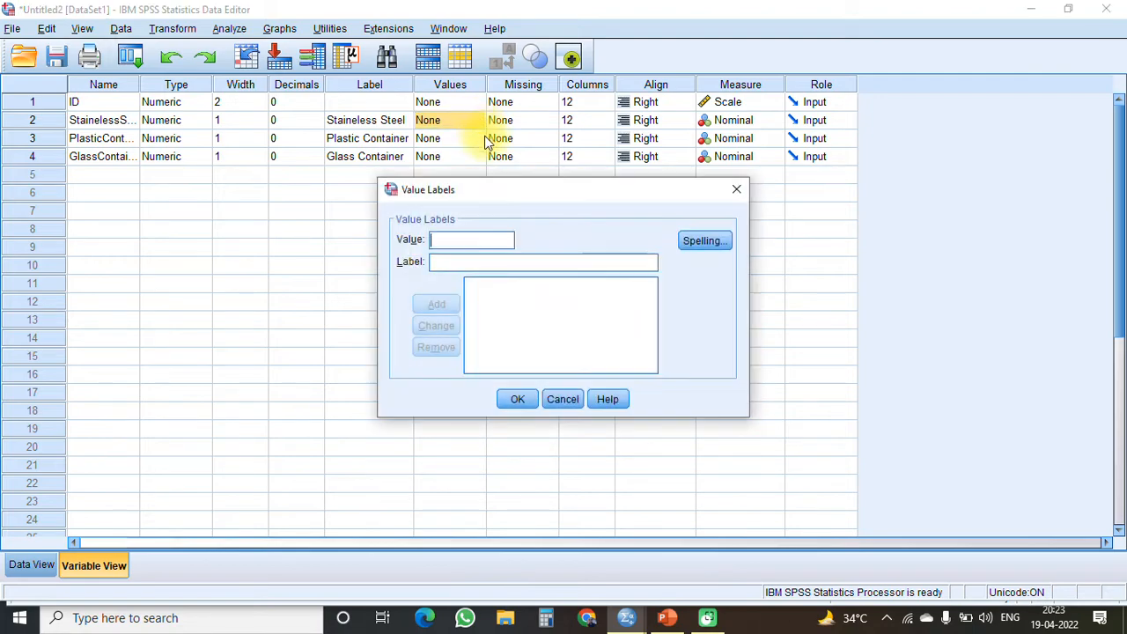
text(1)
key(Tab)
text(Yes)
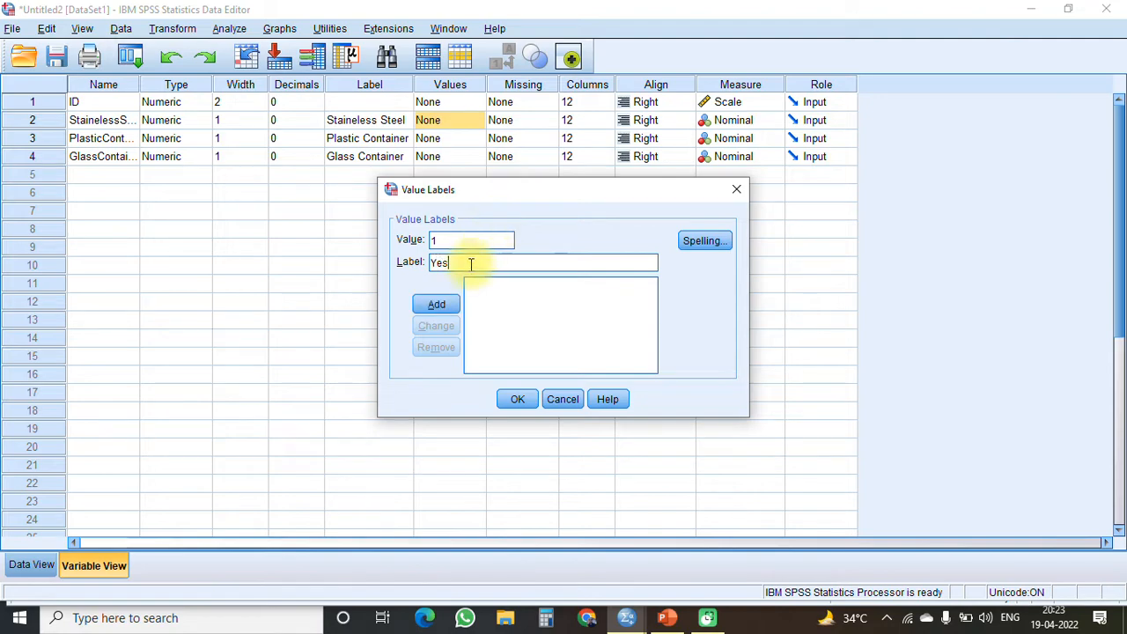
click(437, 304)
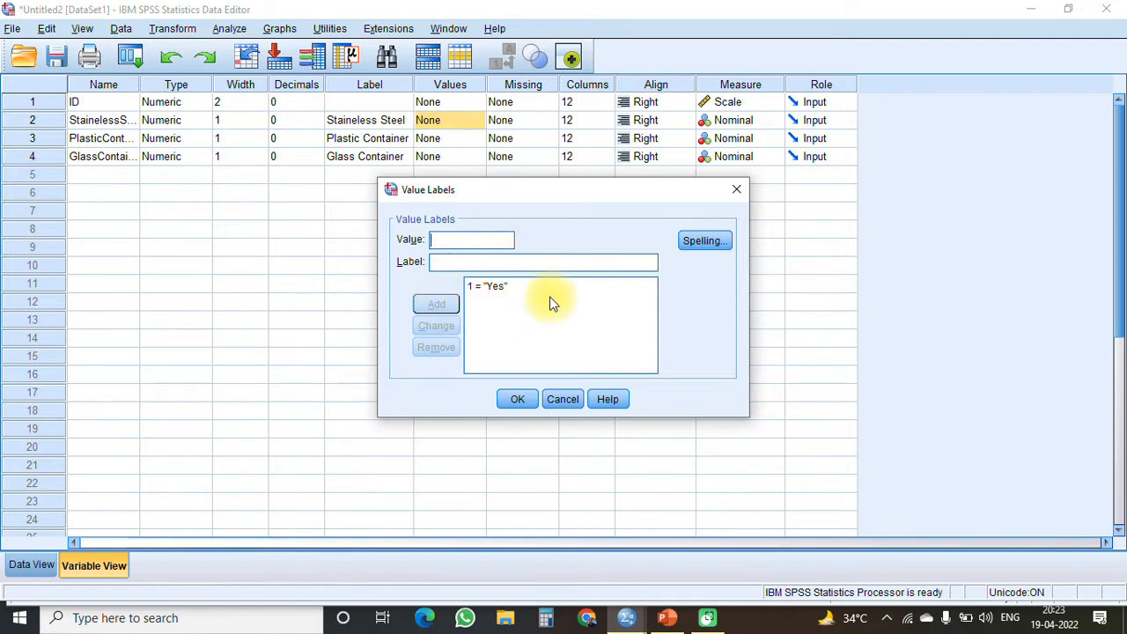
text(0)
key(Tab)
text(No)
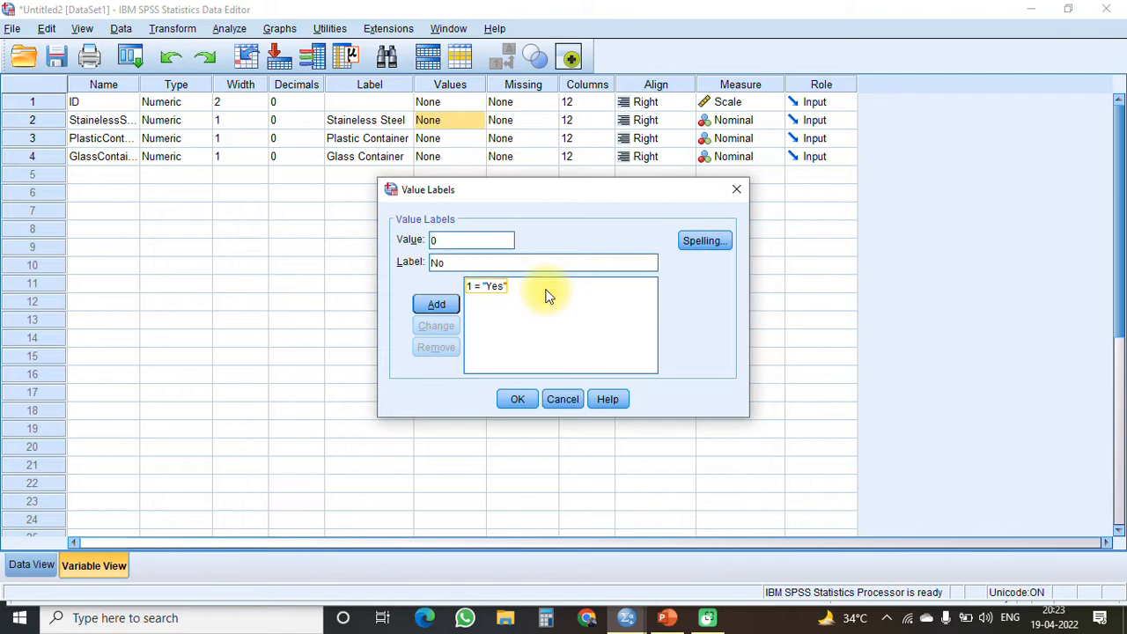
click(440, 307)
click(517, 401)
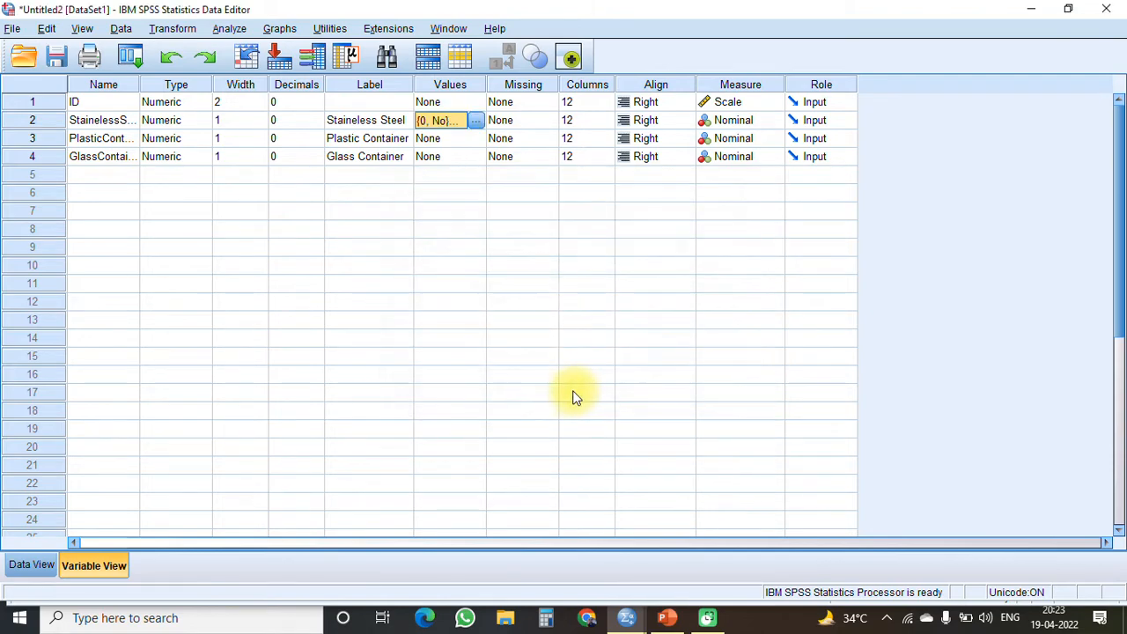
- Copy the Staineless Steel variable's value labels to the Plastic Container and Glass Container variables
right_click(454, 120)
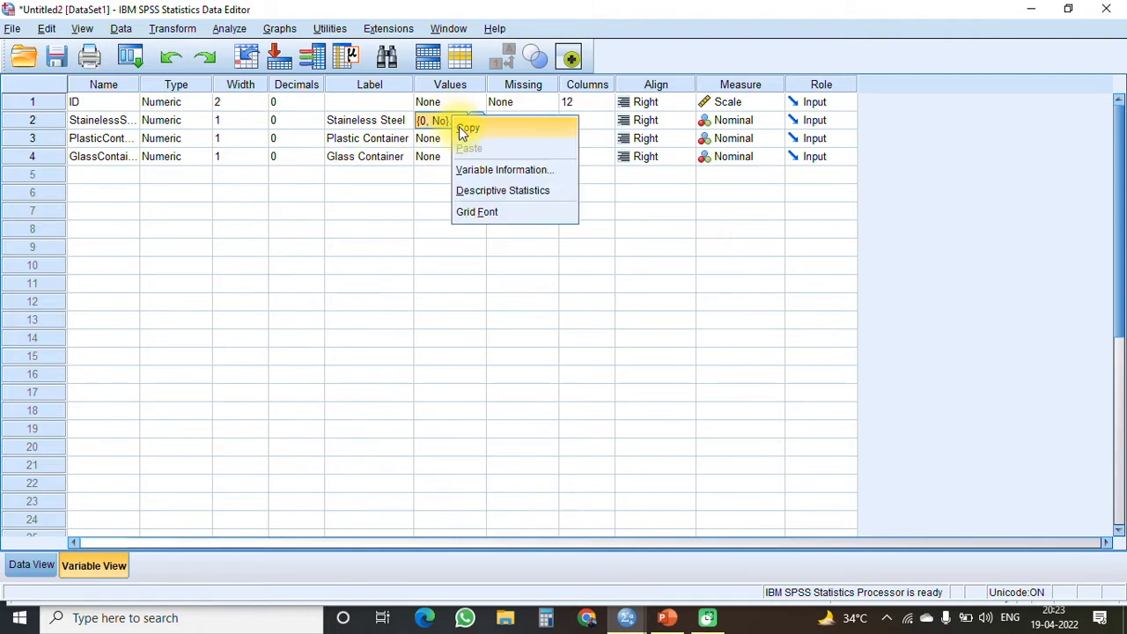
click(461, 130)
drag(455, 141, 458, 163)
right_click(455, 163)
click(475, 180)
click(492, 158)
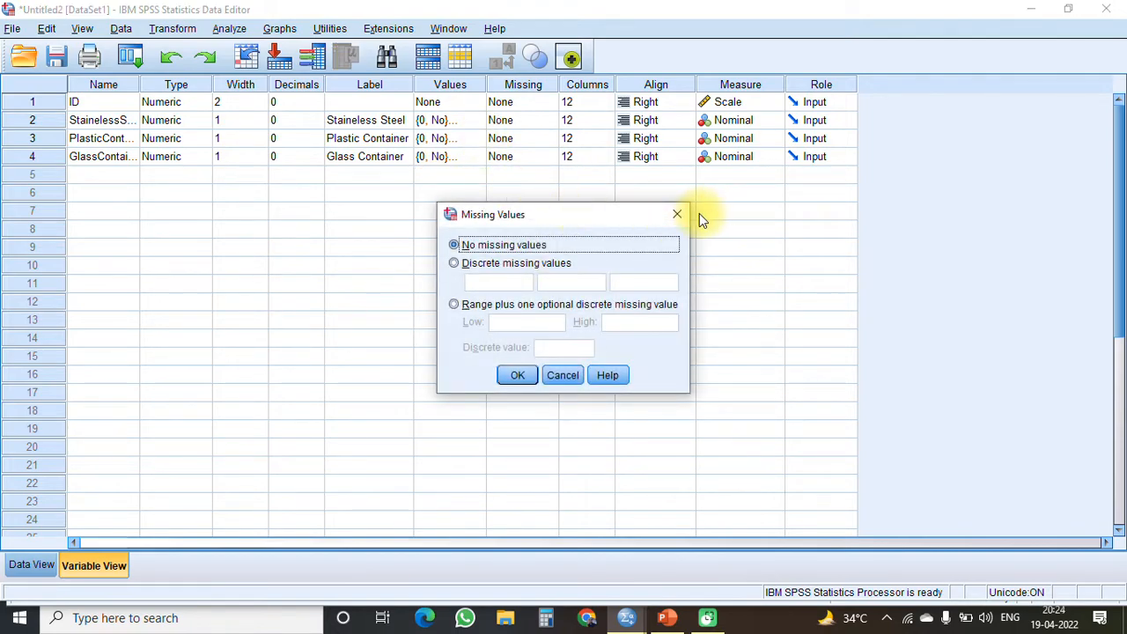
click(677, 214)
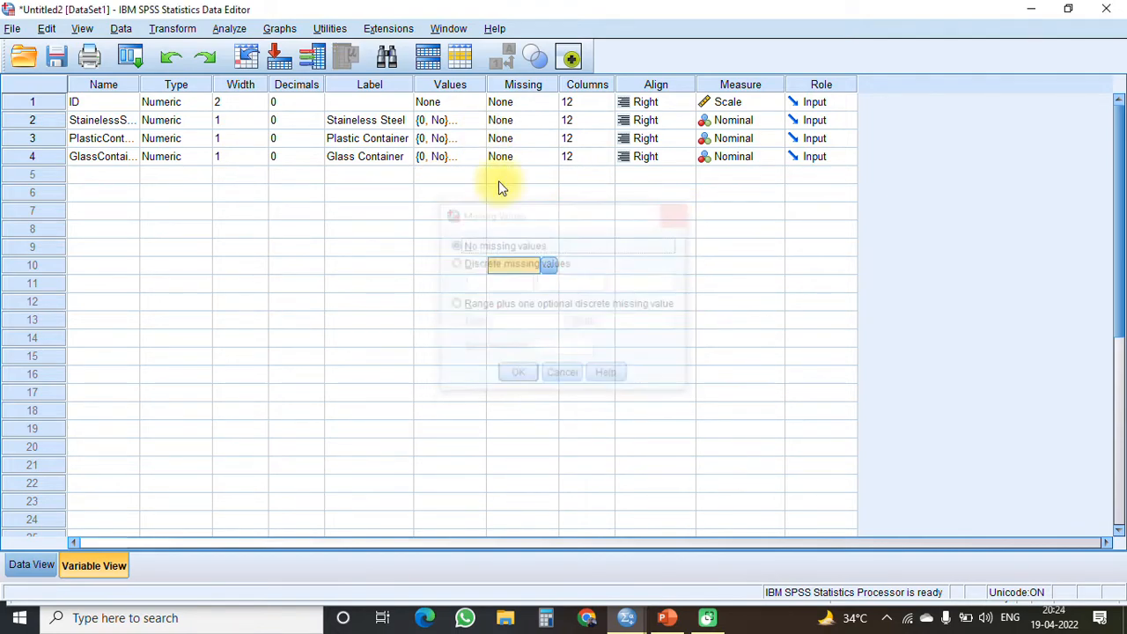
- Show value labels instead of codes in the data, review the cases, and switch back to the numeric codes
click(52, 564)
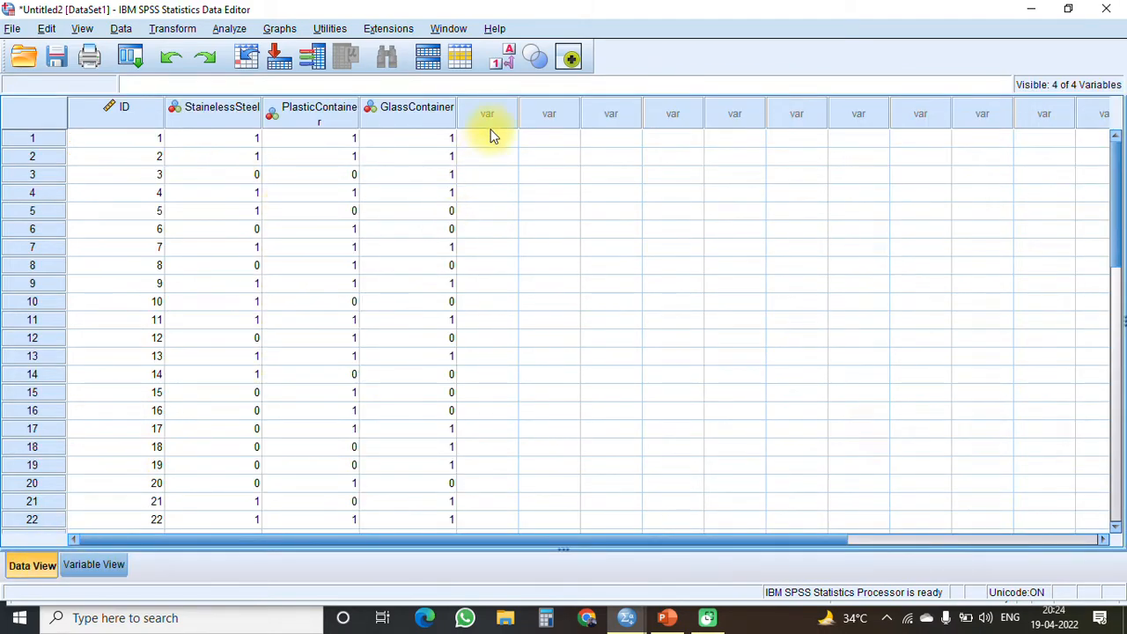
click(502, 59)
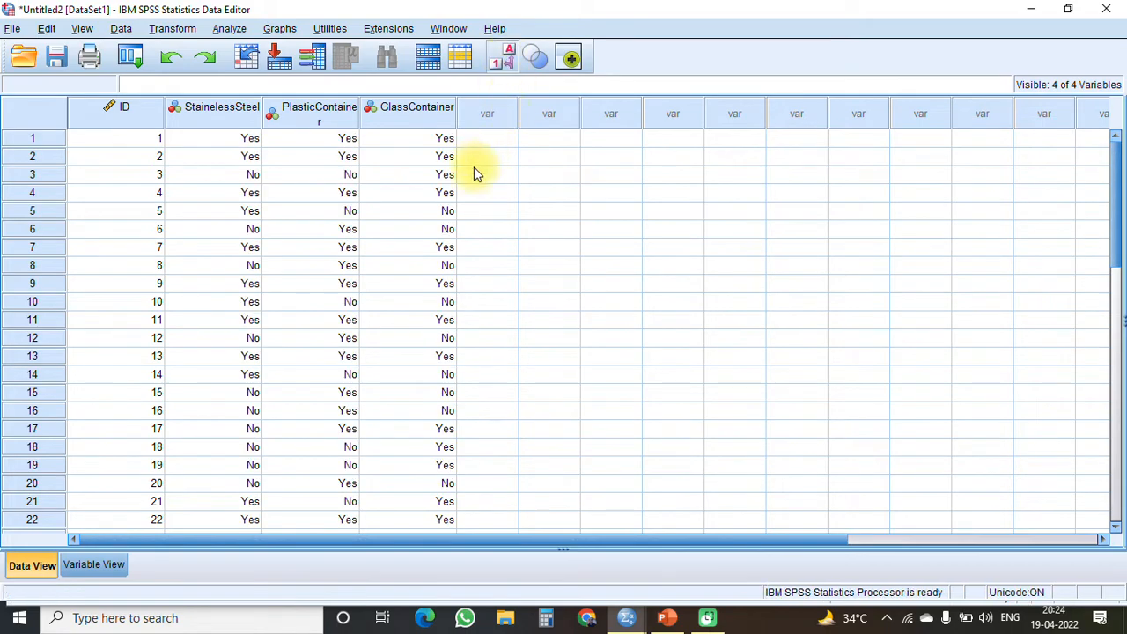
scroll(415, 292, down, 4)
scroll(415, 291, up, 4)
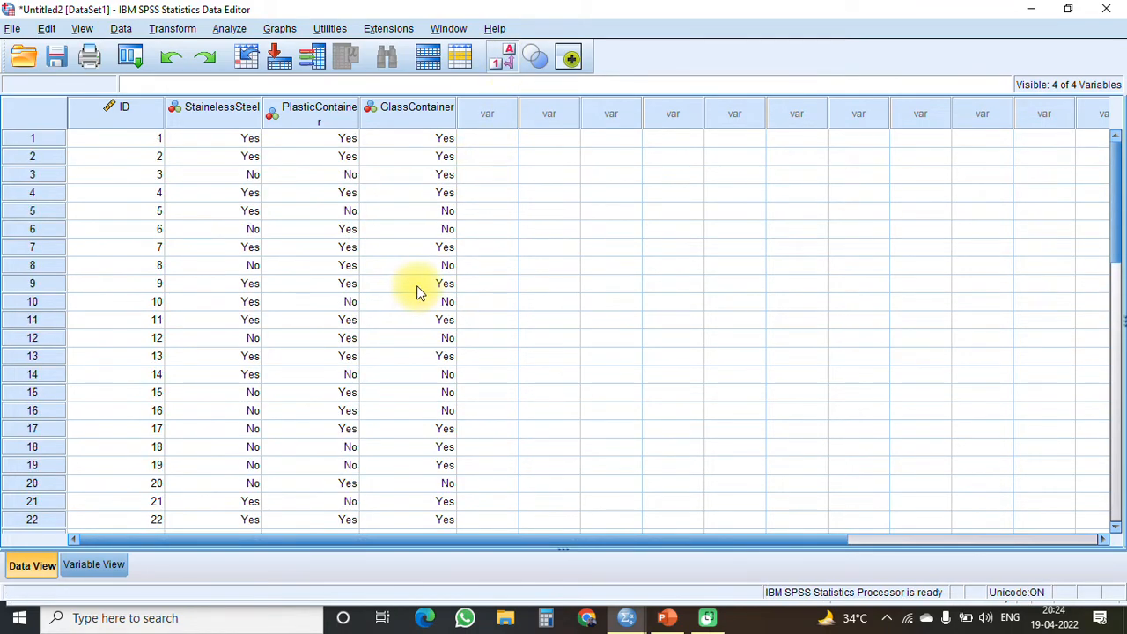
click(508, 62)
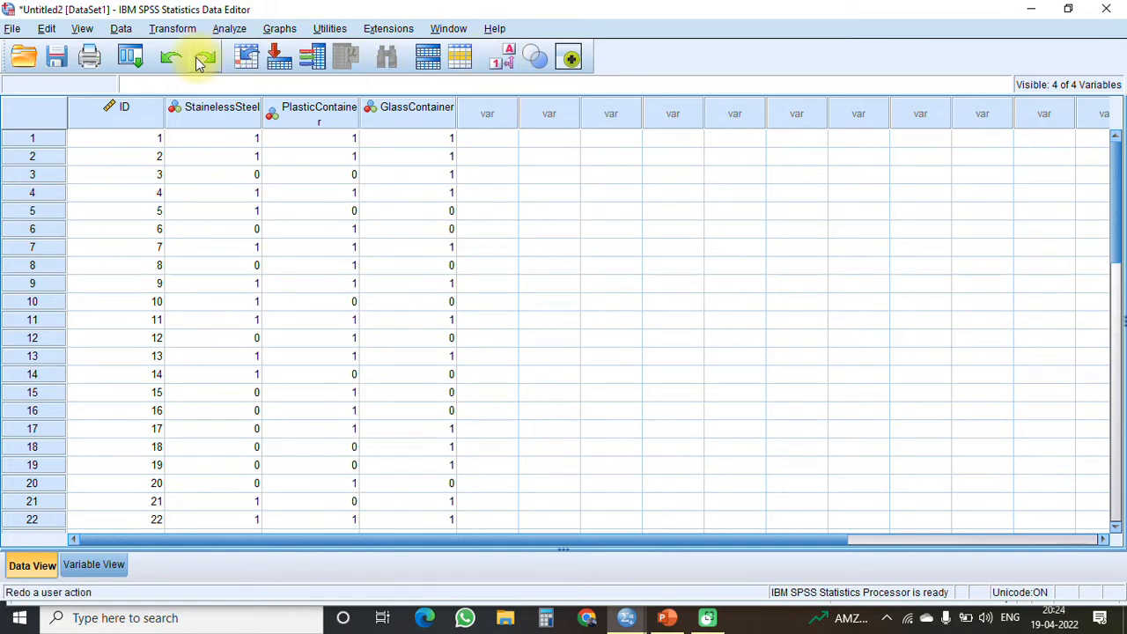